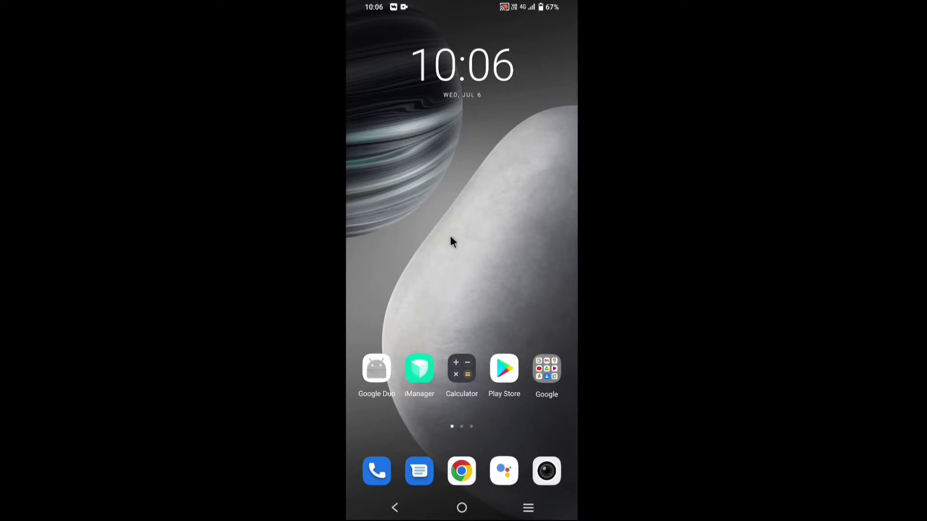
Step: Bring up the Android app drawer and scroll through it to the Facebook icon
drag(450, 236, 450, 221)
drag(449, 304, 453, 209)
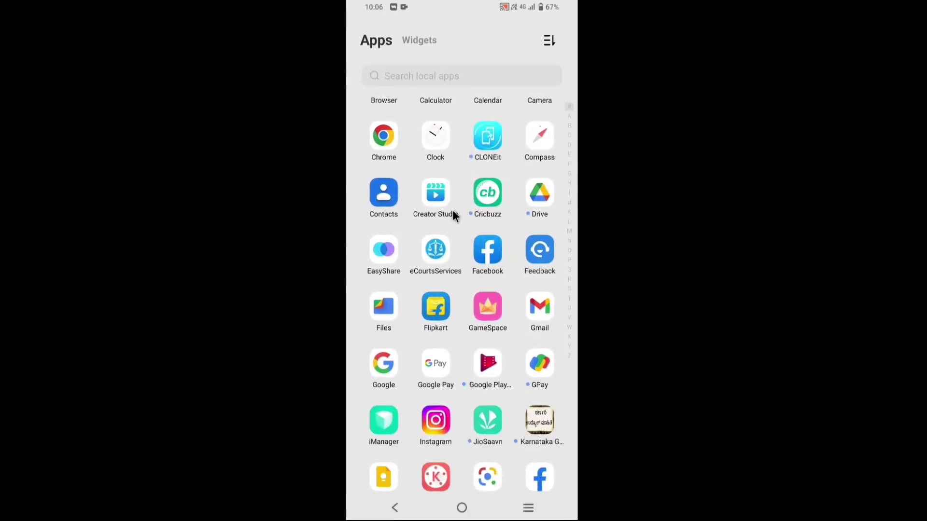
Step: Launch Facebook and go to your own profile page from the main menu
click(488, 245)
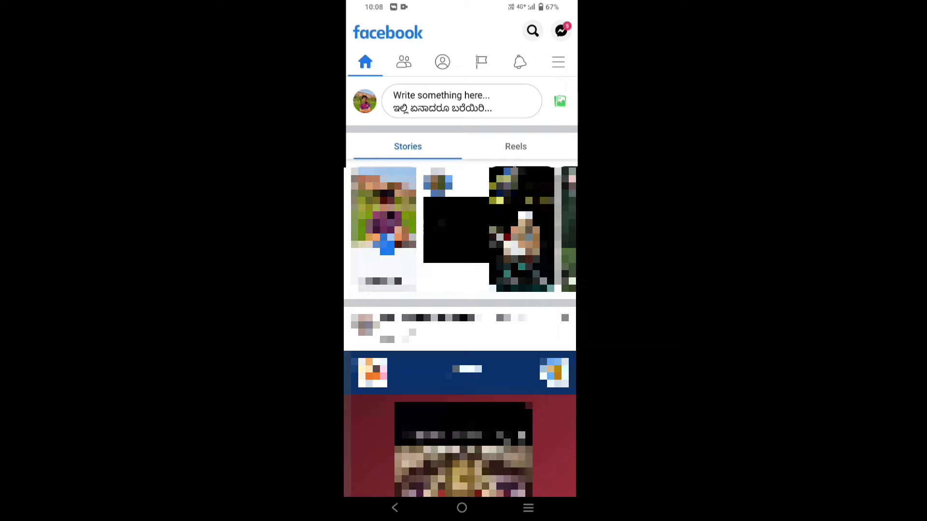
click(558, 65)
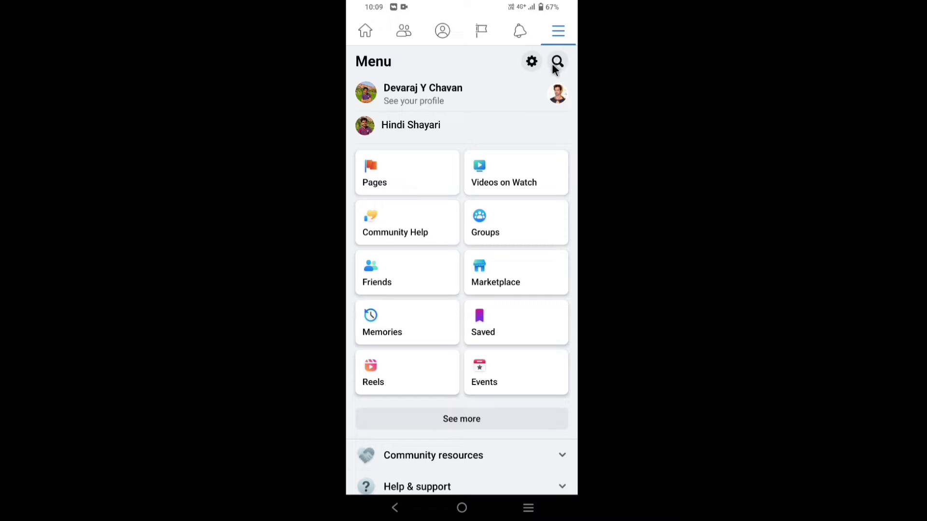
click(417, 87)
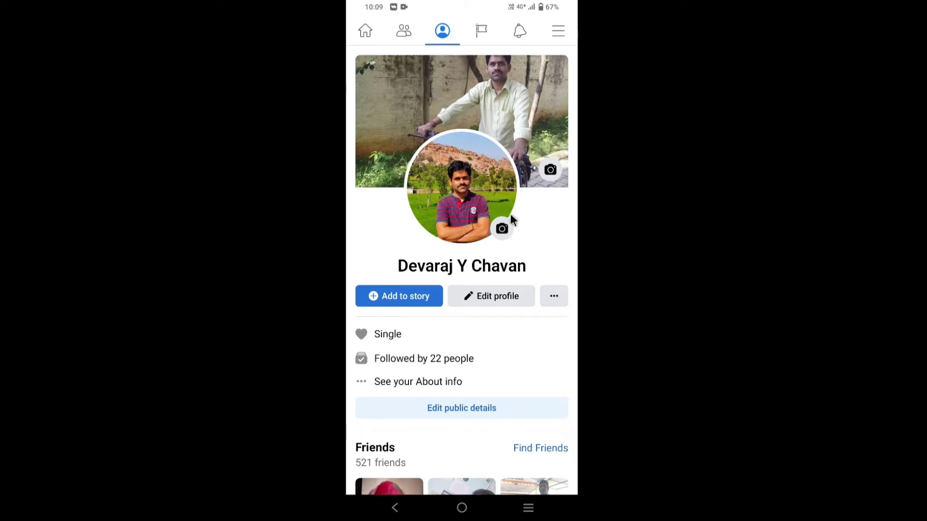
click(553, 296)
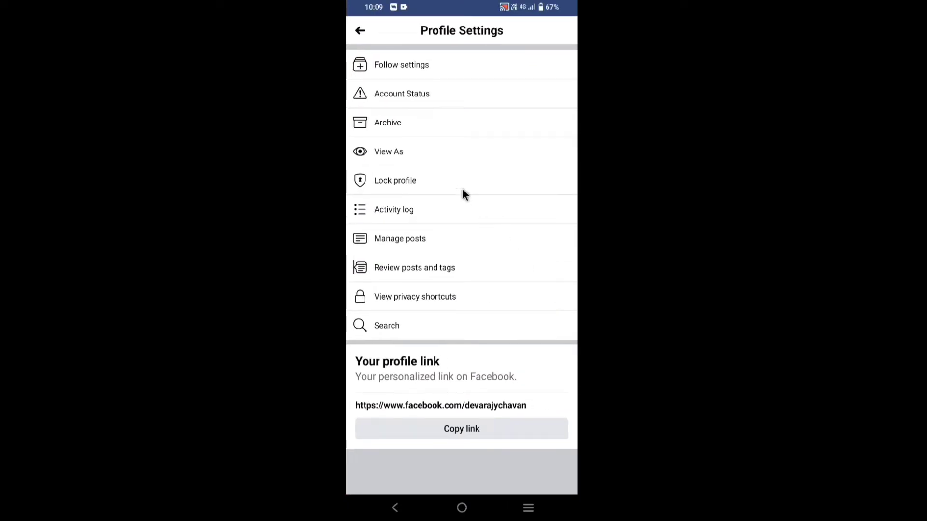
click(427, 152)
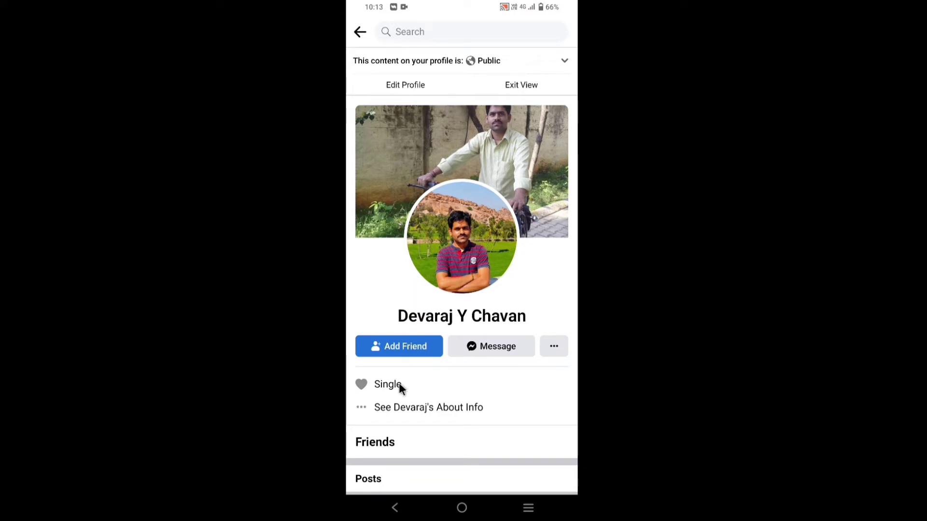
click(395, 507)
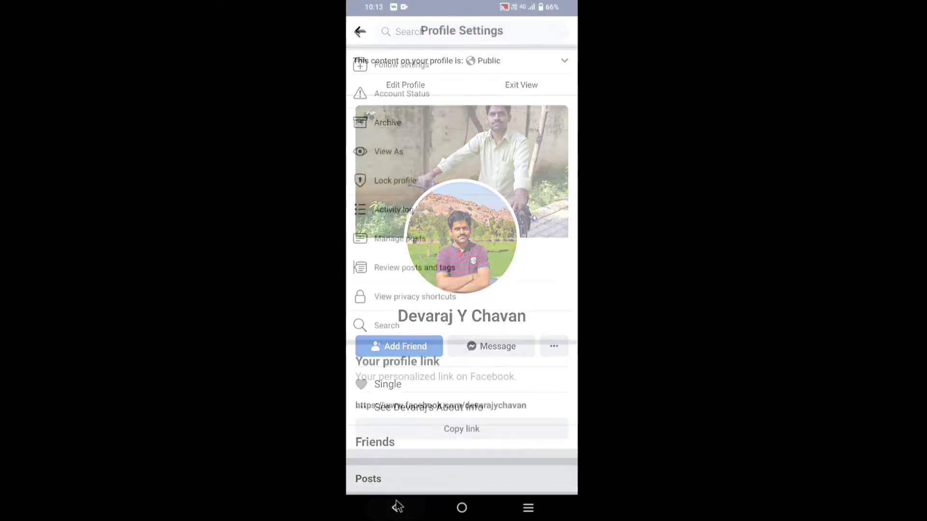
Step: Go from the profile to Settings & privacy > Settings and scroll to Audience and visibility
click(396, 508)
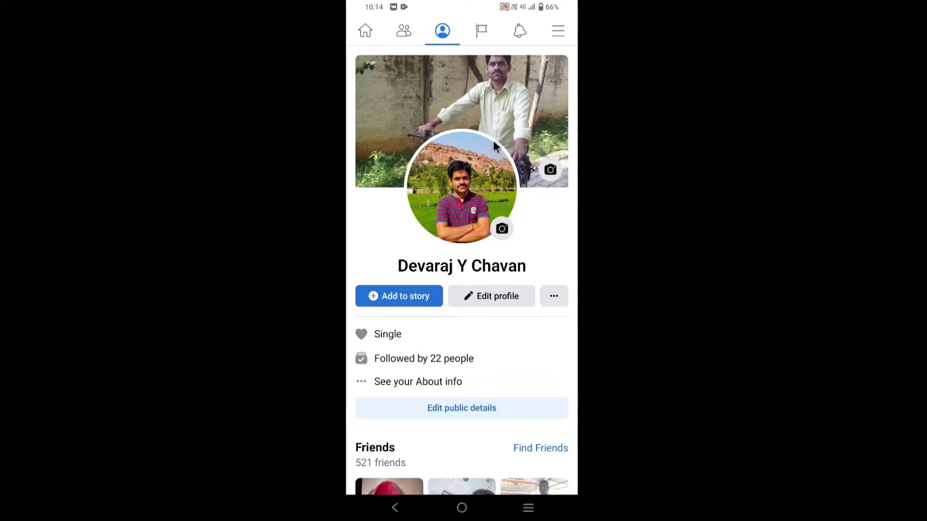
click(558, 31)
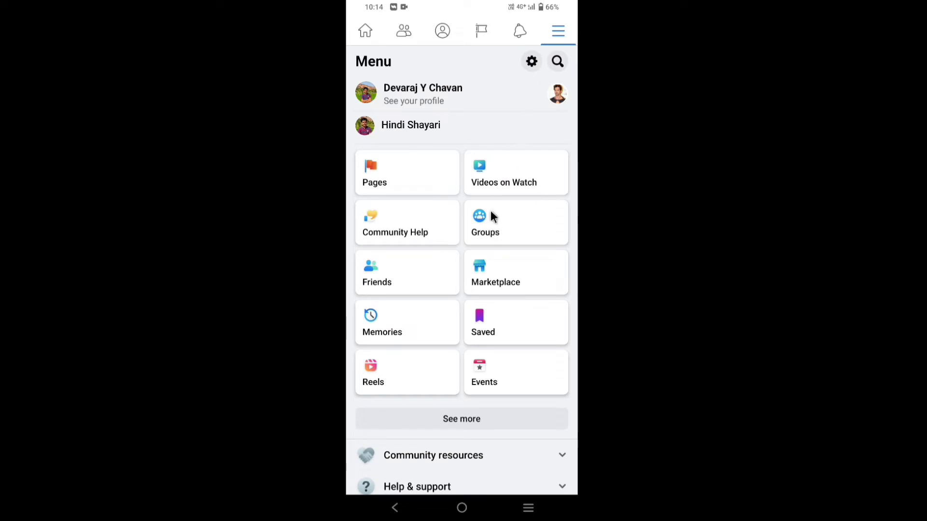
drag(490, 215, 492, 170)
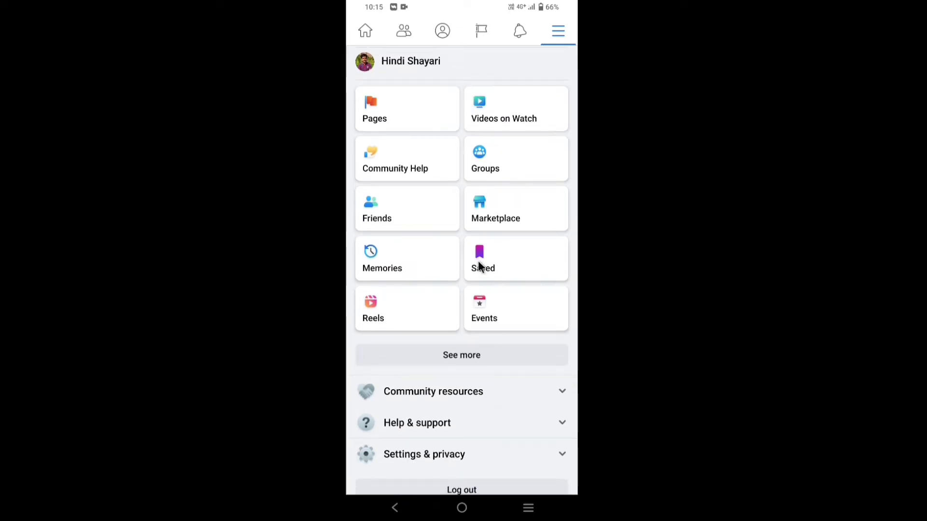
click(433, 453)
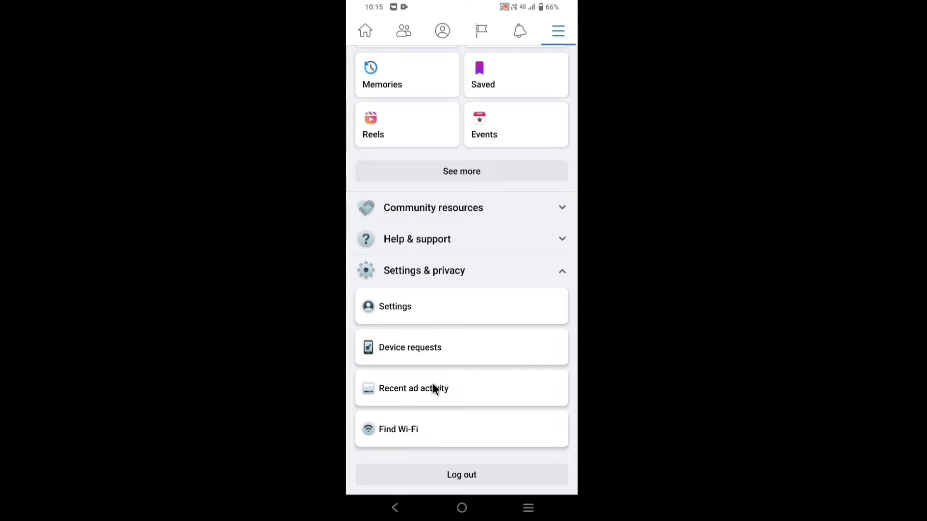
click(434, 309)
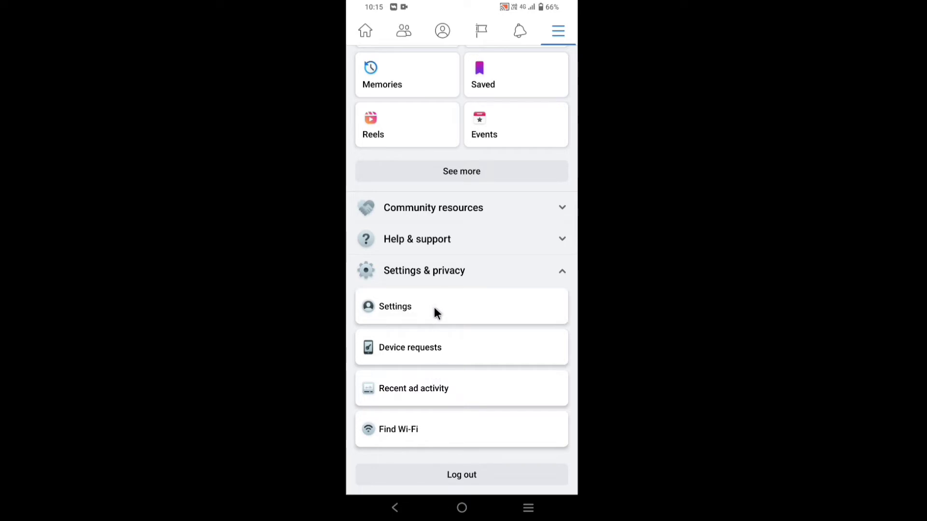
scroll(434, 341, down, 6)
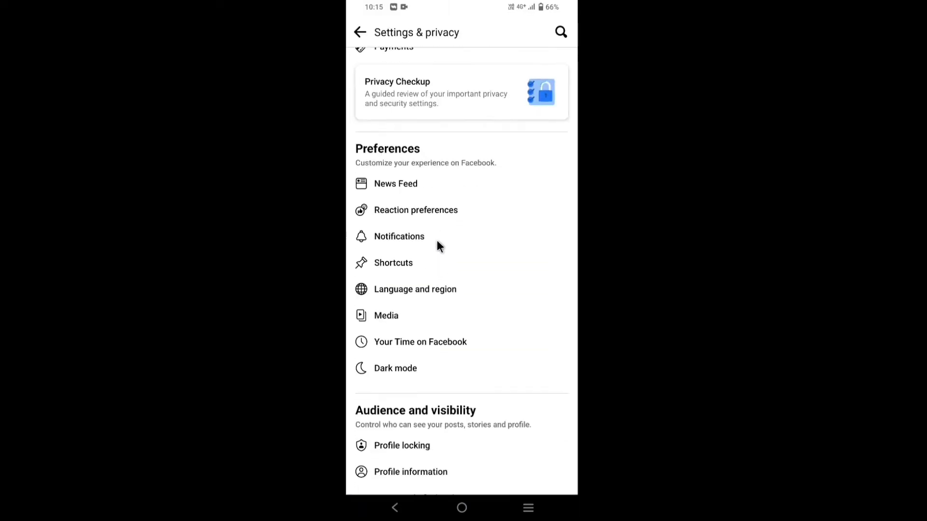
scroll(440, 288, down, 2)
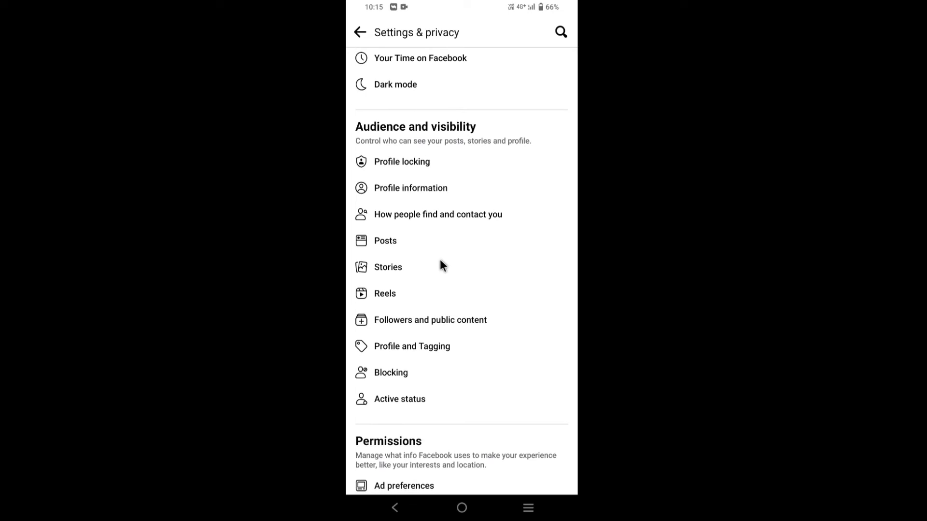
Step: Change 'Who can send you friend requests?' from Everyone to Friends of friends
click(441, 213)
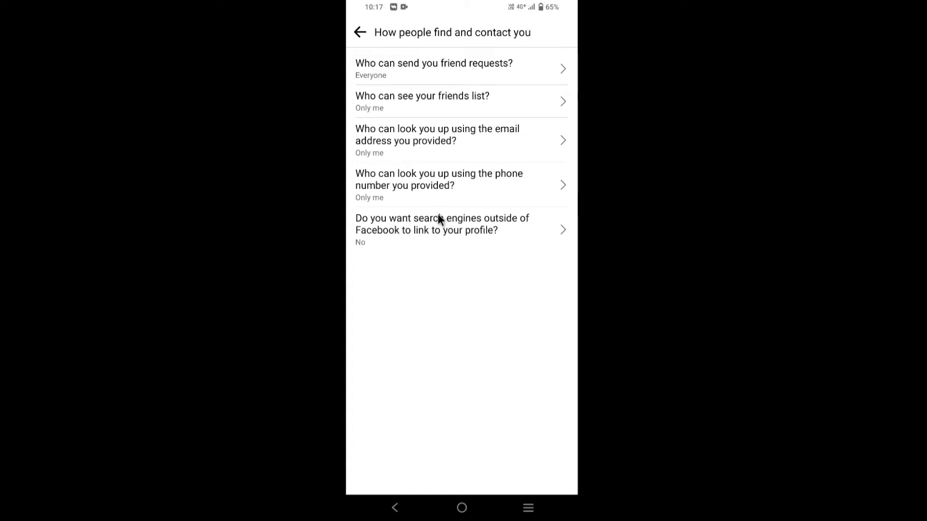
click(433, 63)
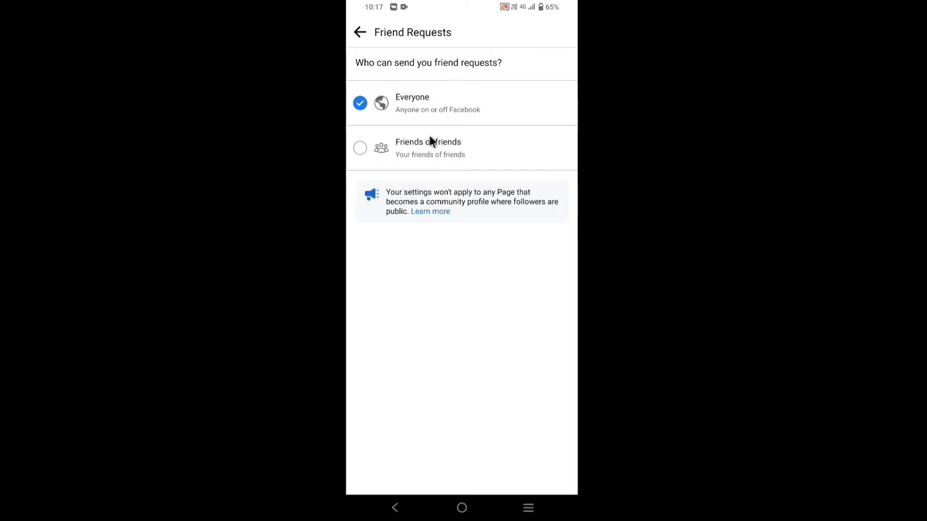
click(431, 148)
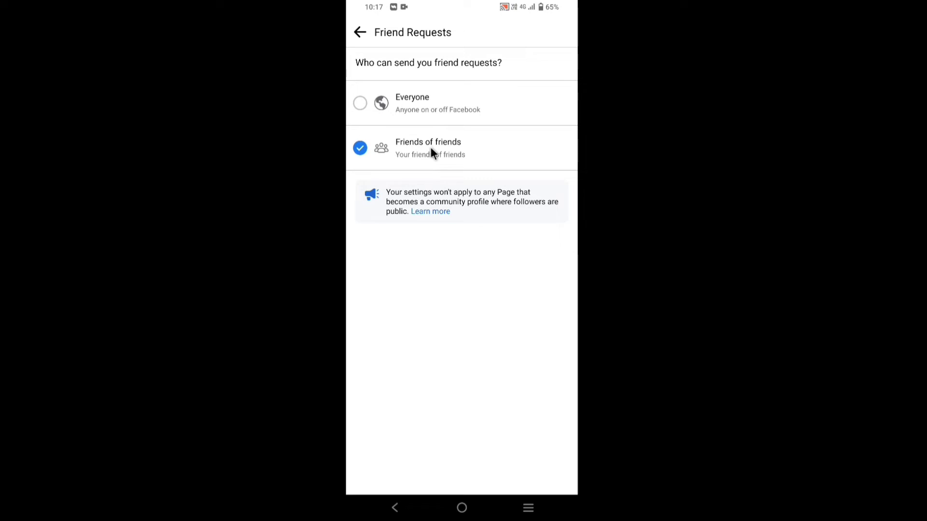
click(395, 508)
click(395, 507)
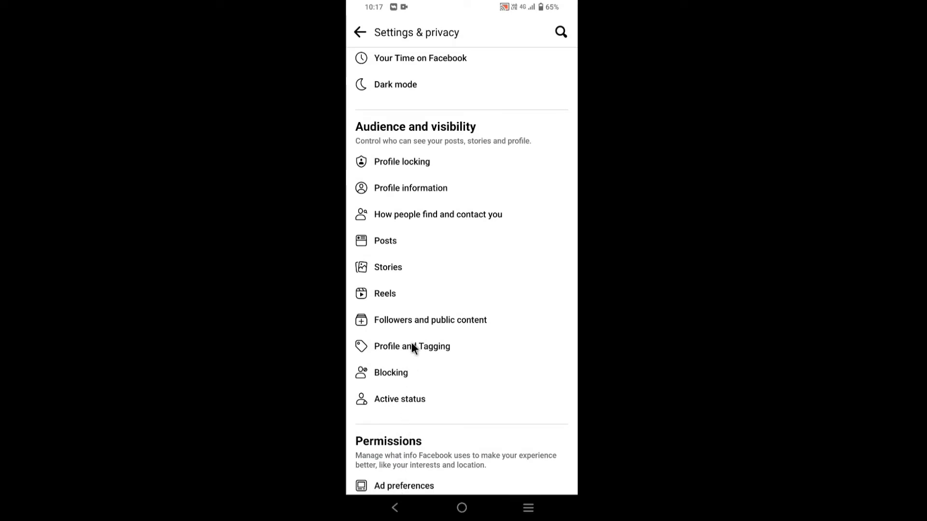
Step: In Followers and public content, set Who Can Follow Me to Public
click(417, 317)
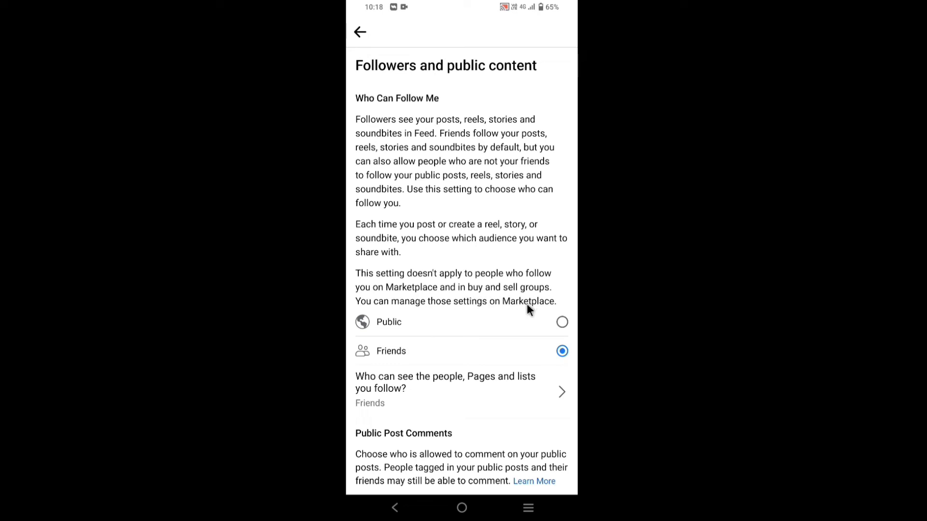
click(562, 322)
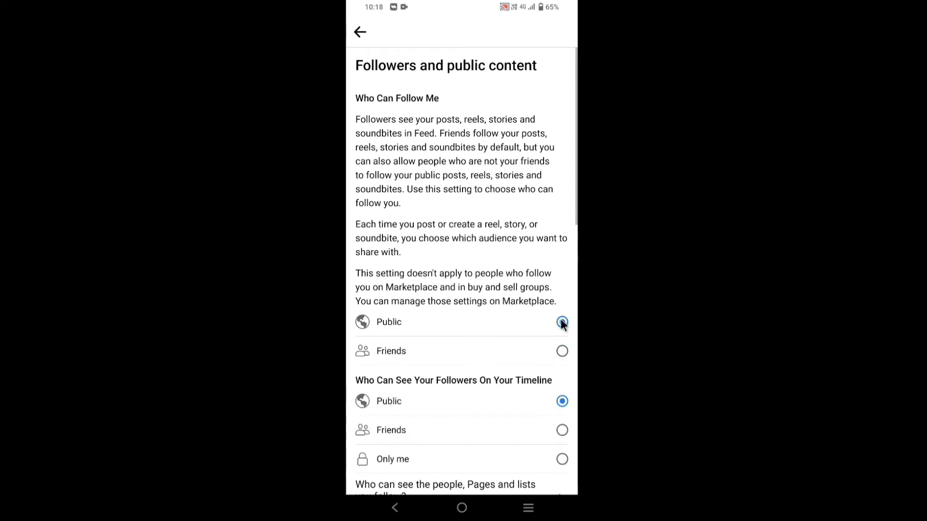
drag(503, 371, 491, 265)
drag(483, 362, 488, 265)
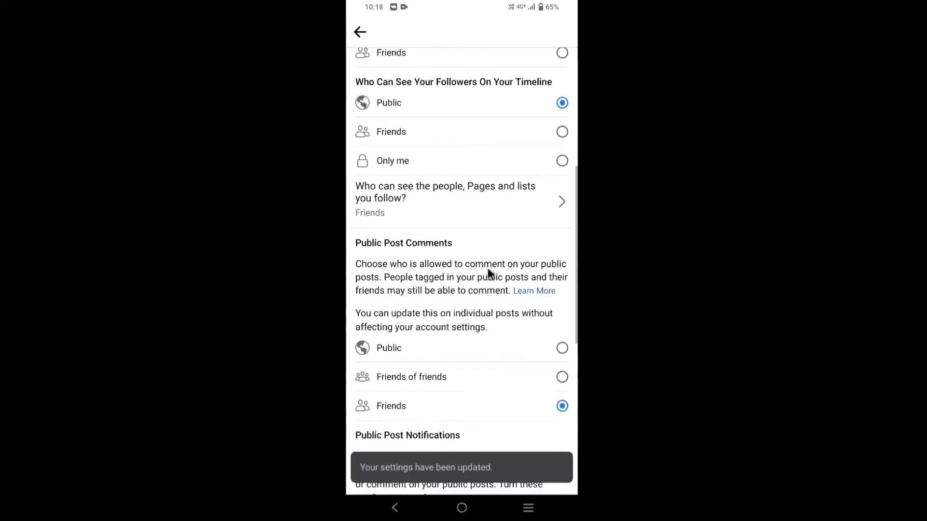
drag(478, 364, 488, 302)
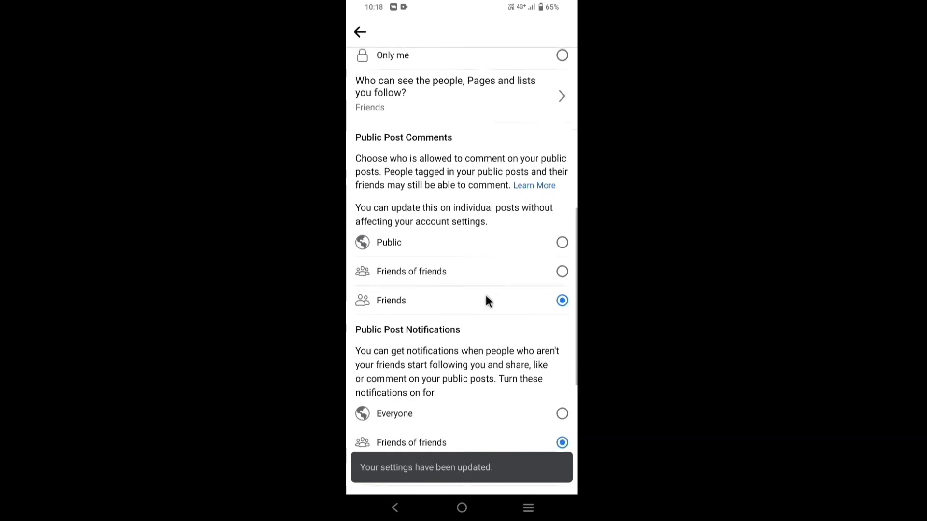
Step: Set Public Post Comments to Public, notifications to Everyone, and Public Profile Info to Public
click(561, 249)
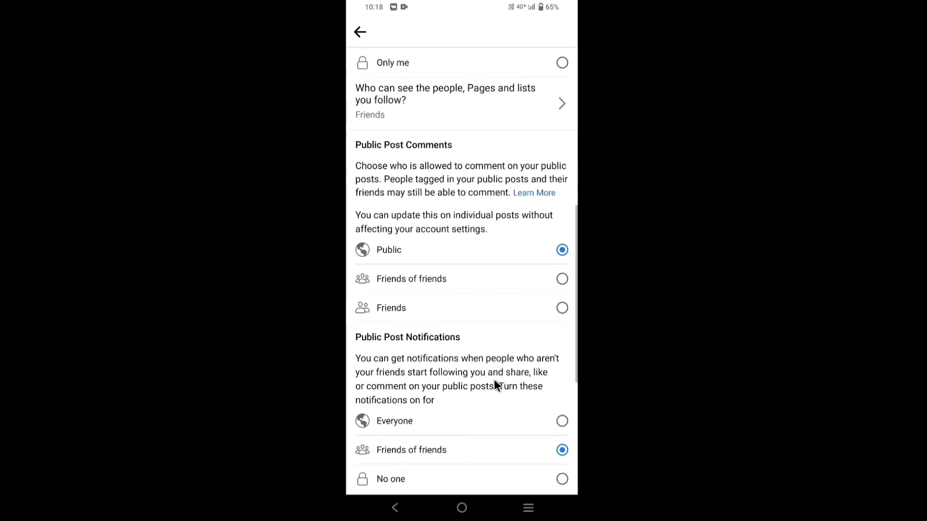
drag(494, 378, 495, 275)
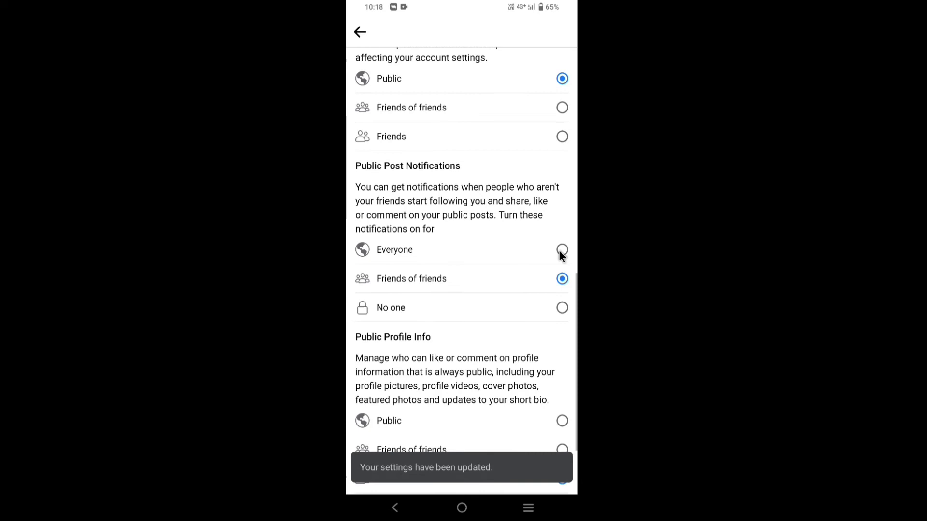
click(561, 250)
drag(491, 393, 506, 243)
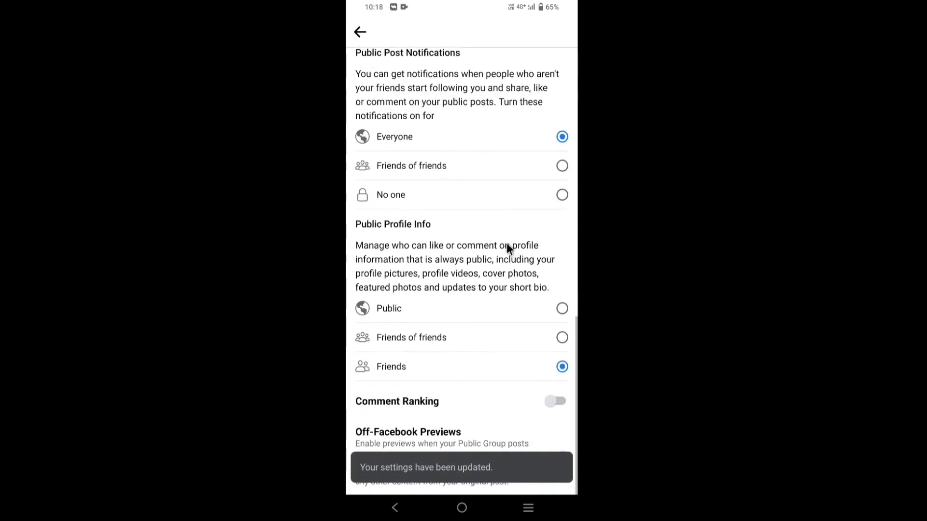
click(561, 309)
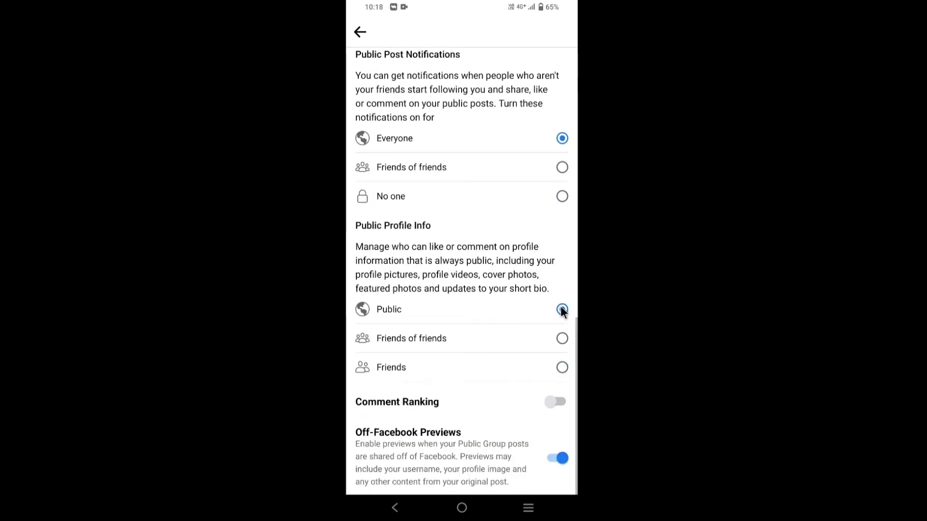
drag(500, 236, 491, 344)
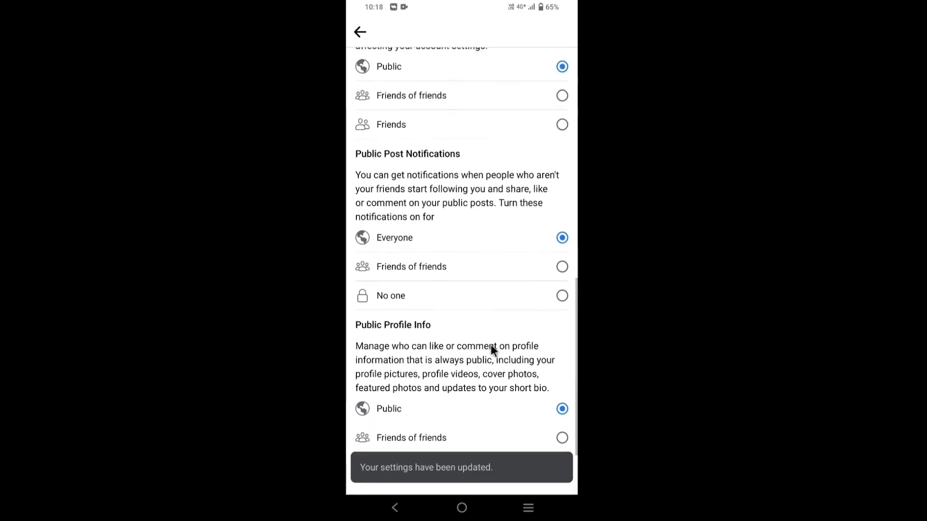
drag(491, 233, 482, 348)
drag(486, 245, 477, 299)
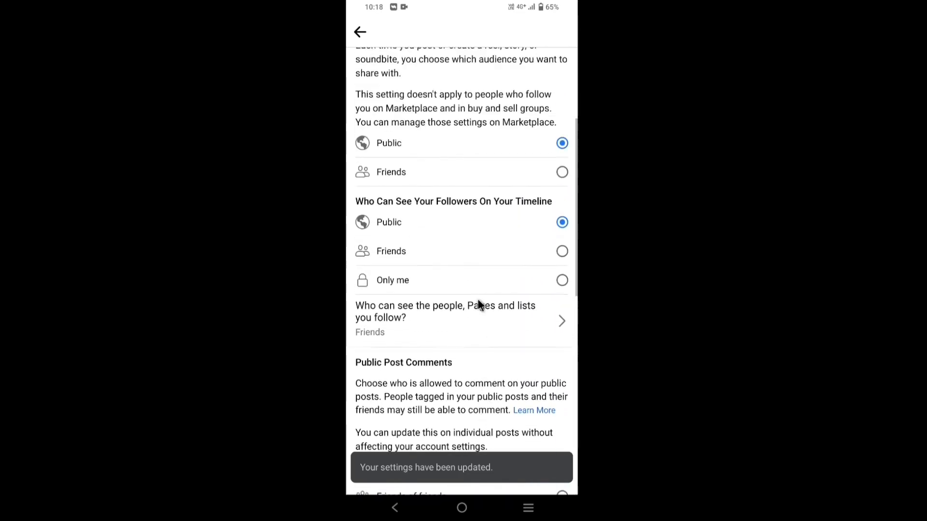
drag(482, 235, 476, 304)
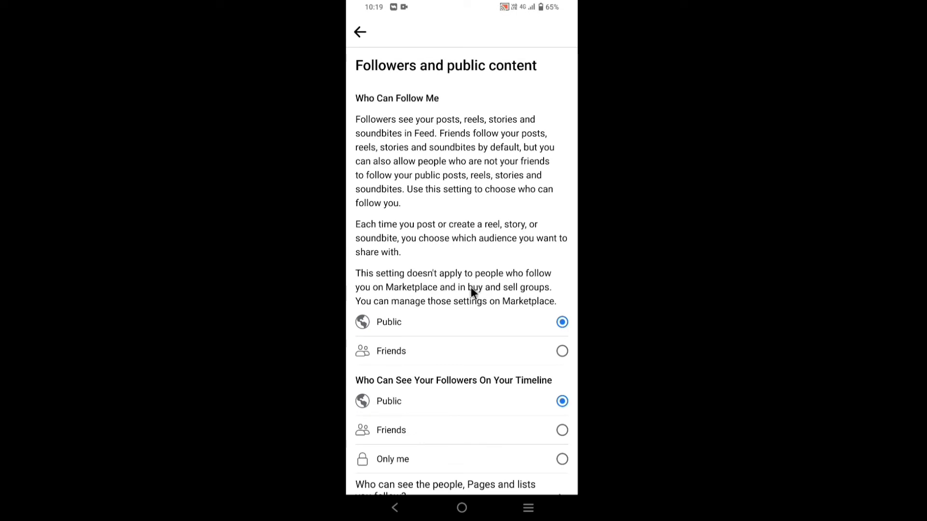
Step: Back out of settings to the home feed, then reopen your profile from the main menu
click(395, 507)
click(395, 508)
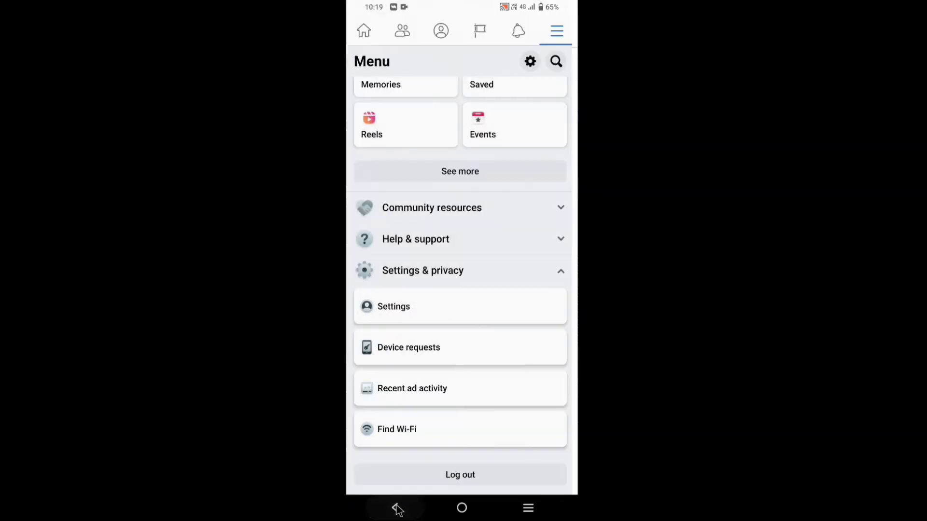
click(395, 507)
click(395, 508)
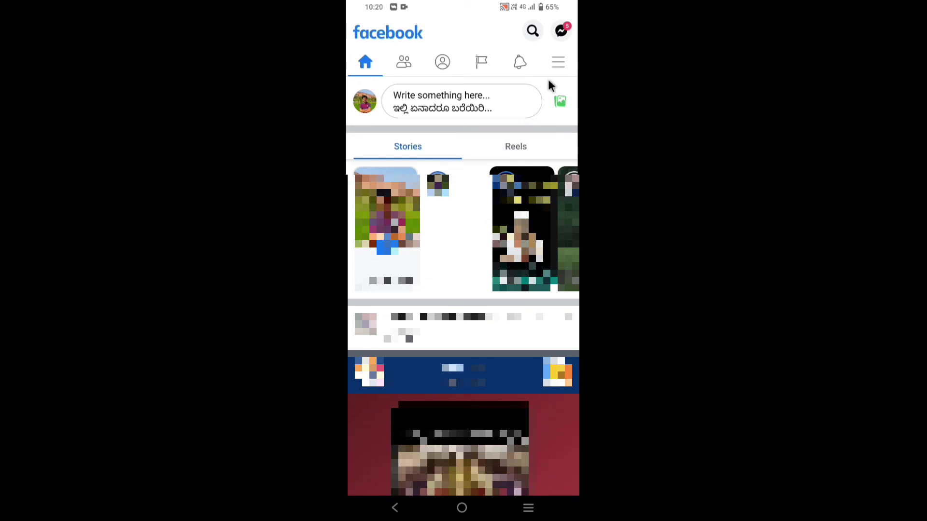
click(558, 64)
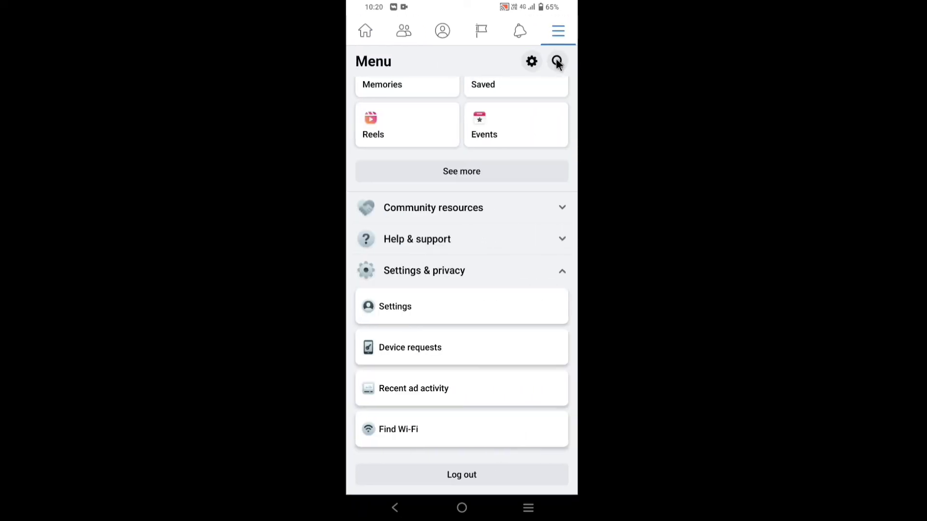
drag(510, 94, 487, 253)
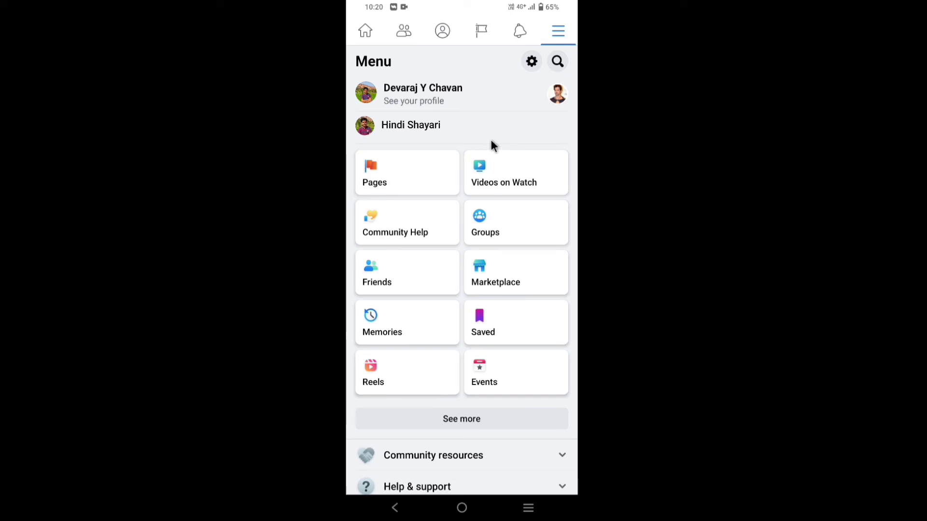
click(458, 98)
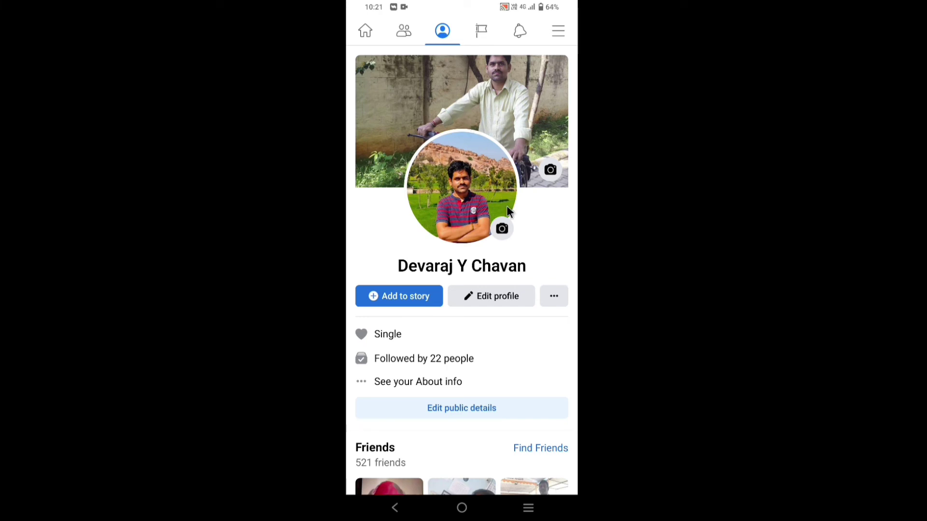
Step: Use View As from the profile's ··· menu to confirm visitors see Follow, not Add Friend
click(554, 296)
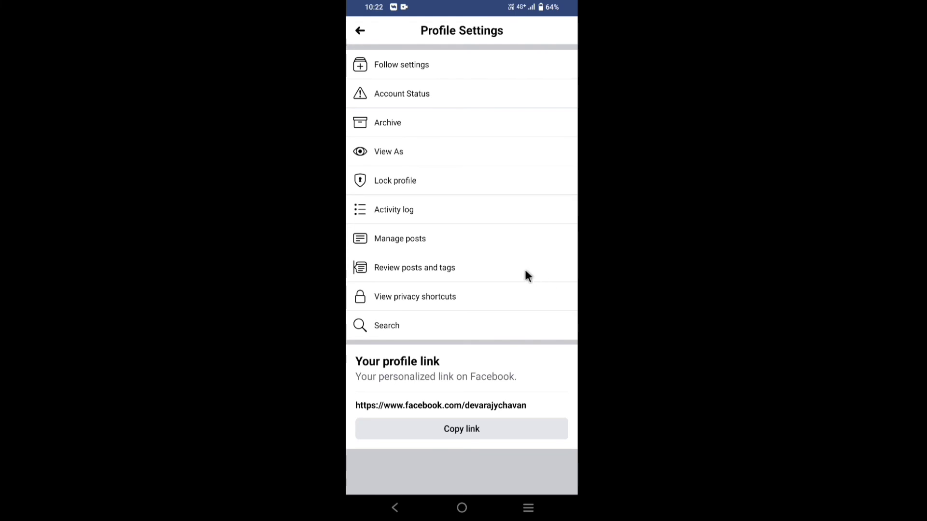
click(425, 153)
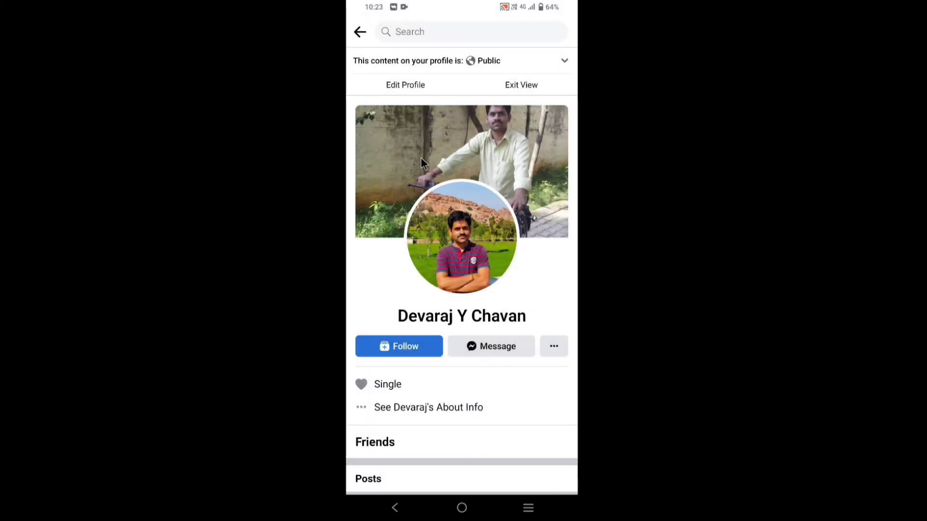